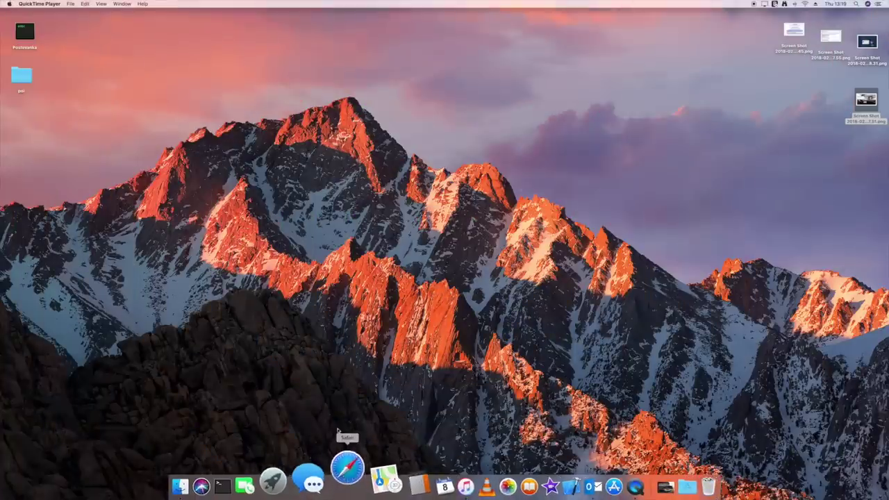
Step: Launch Safari and scroll to the Slovenija POI (2018) post with the SLO-GATSO-SPECS.rar link
click(344, 479)
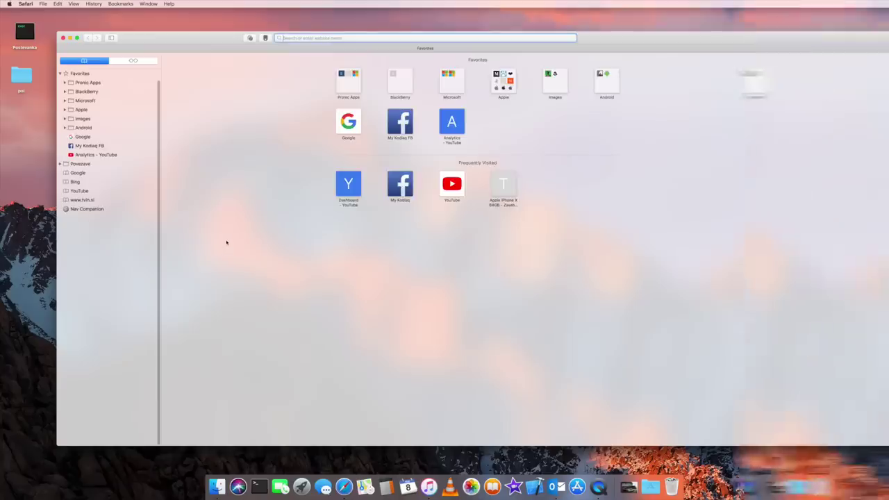
scroll(225, 243, right, 5)
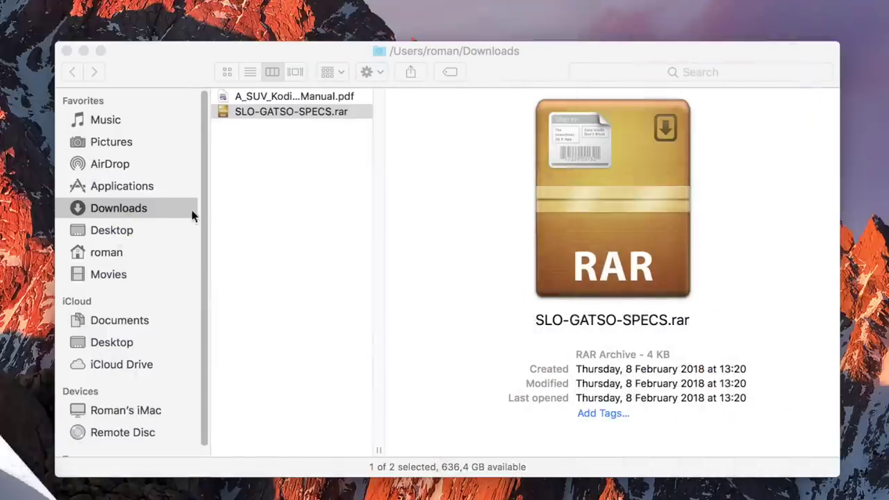
Step: Unpack SLO-GATSO-SPECS.rar from Downloads onto the Desktop using The Unarchiver
double_click(288, 111)
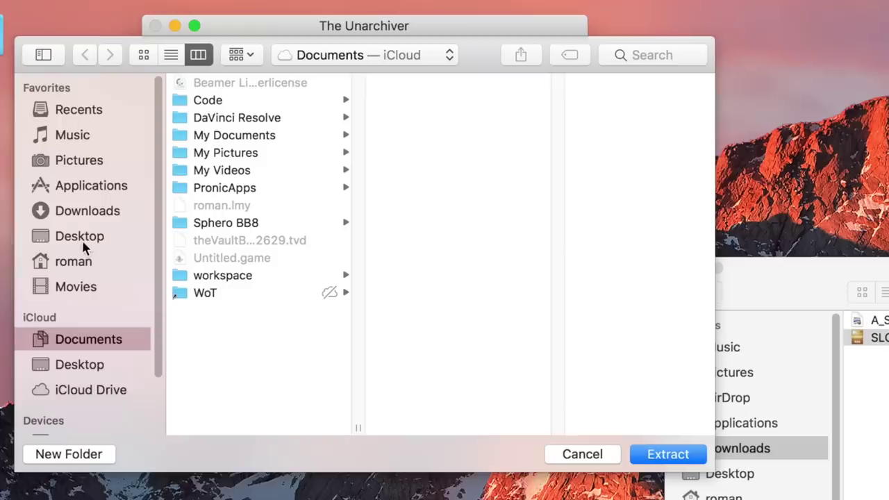
click(81, 237)
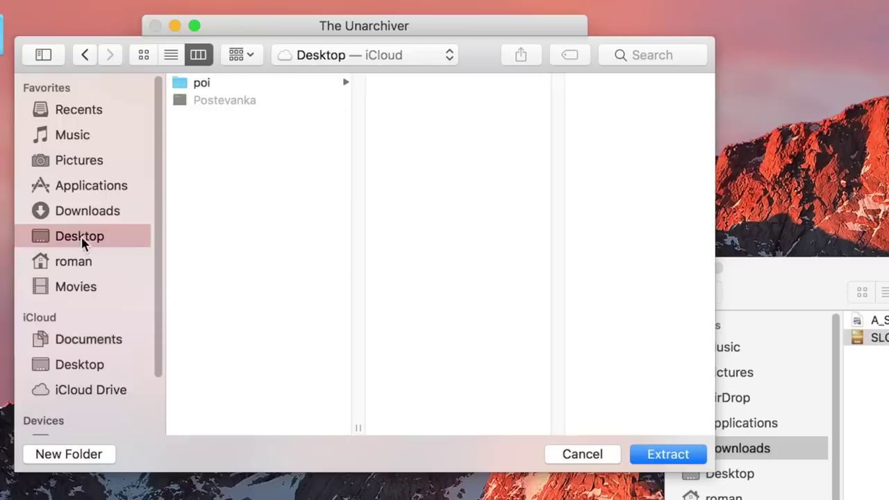
click(659, 454)
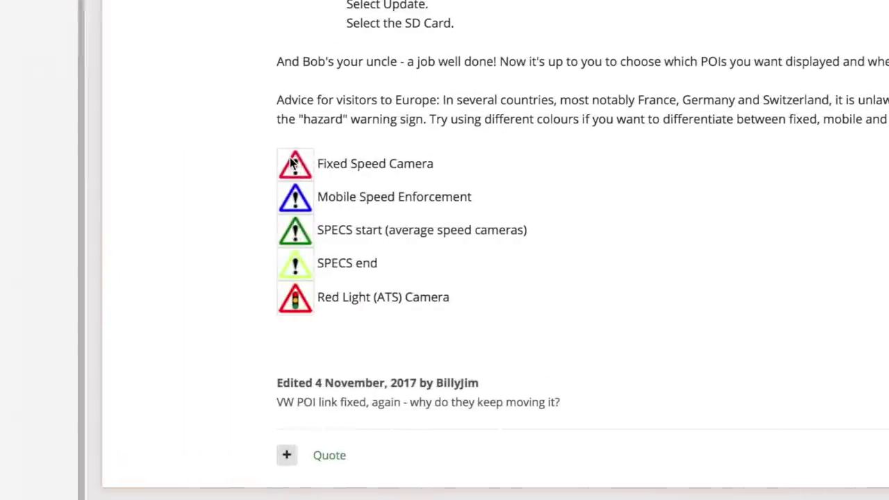
Step: Save the forum's red Fixed Speed Camera triangle icon to the Desktop as speedcam.png
right_click(291, 157)
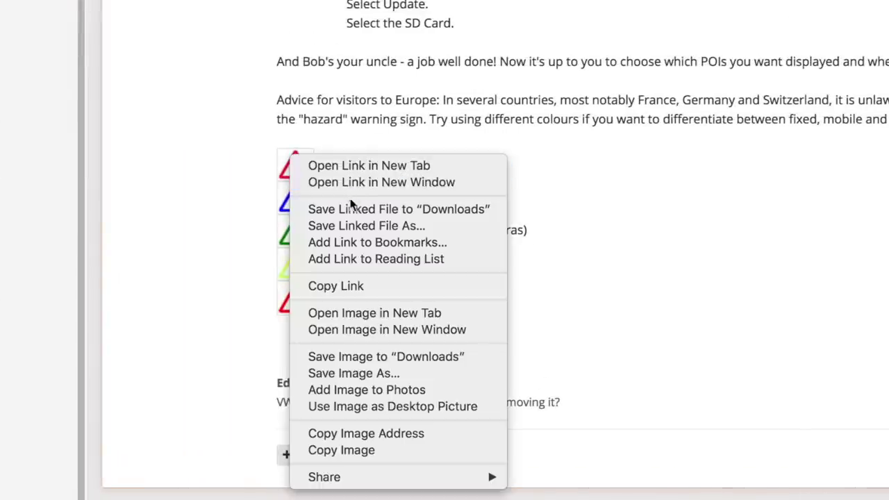
click(354, 229)
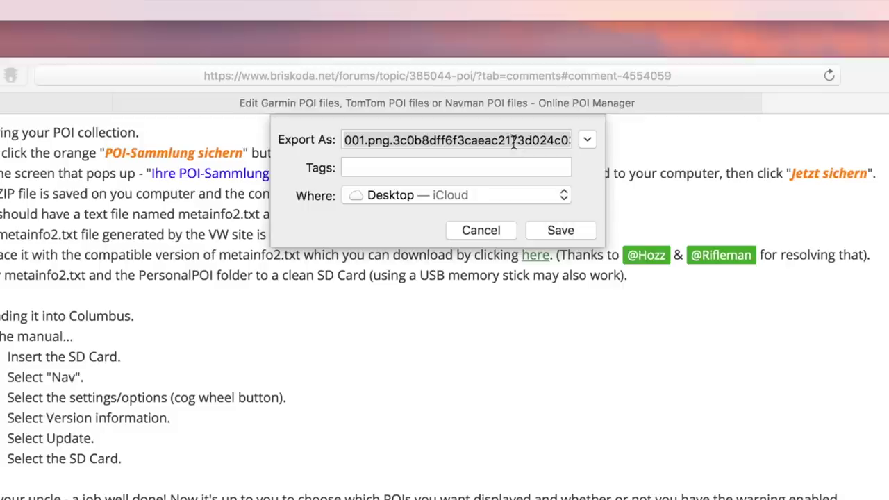
text(speedcam.png)
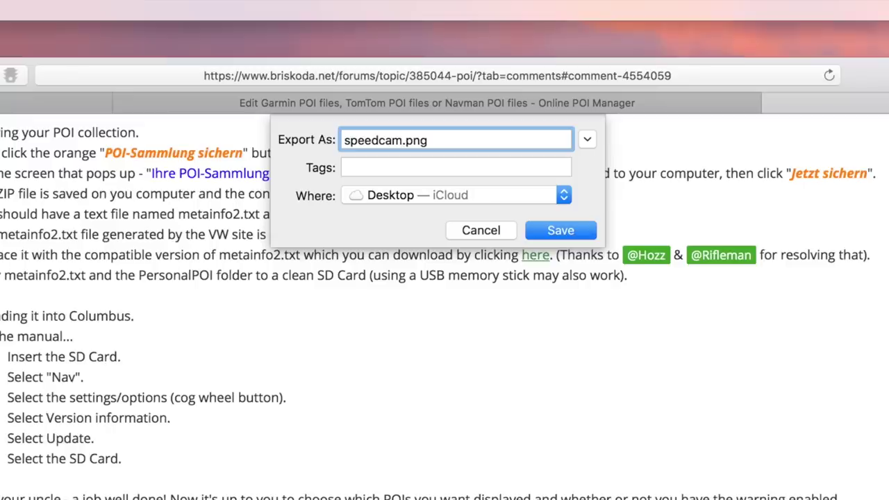
click(560, 231)
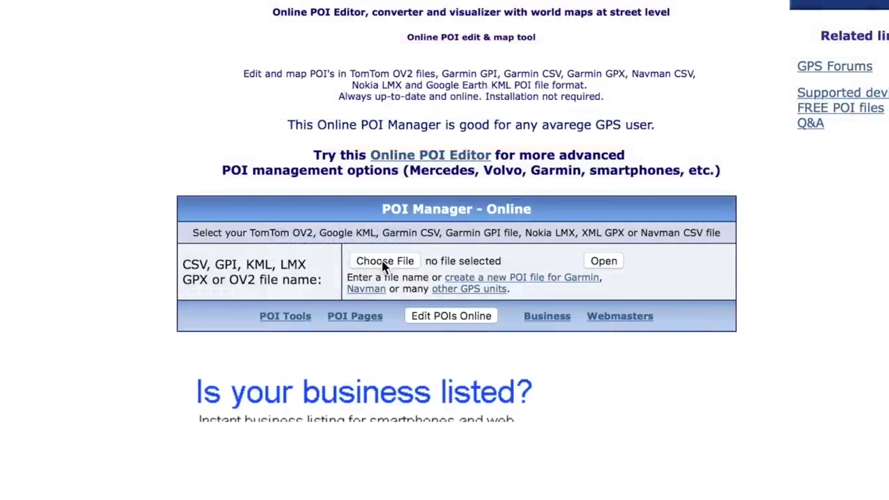
Step: Load SLO-GATSO-SPECS.gpi into the POI Manager and export it as SLO-GATSO-SPECS.gpx
click(384, 262)
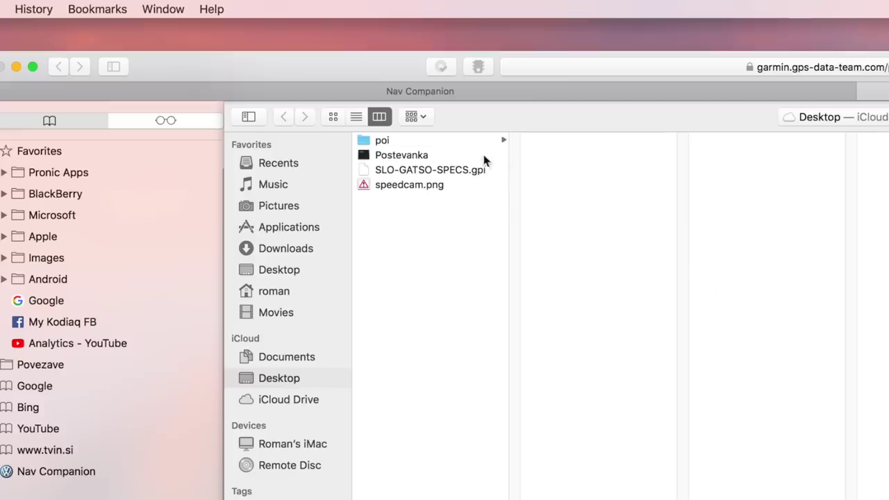
click(457, 170)
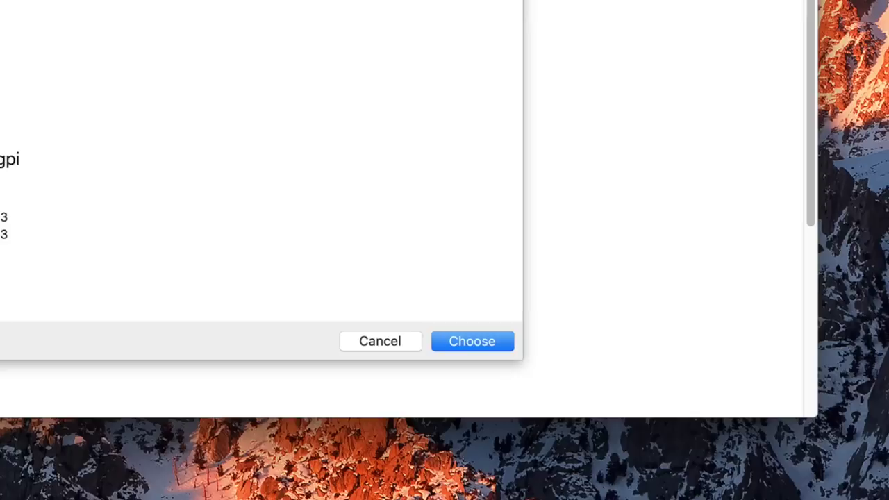
click(486, 338)
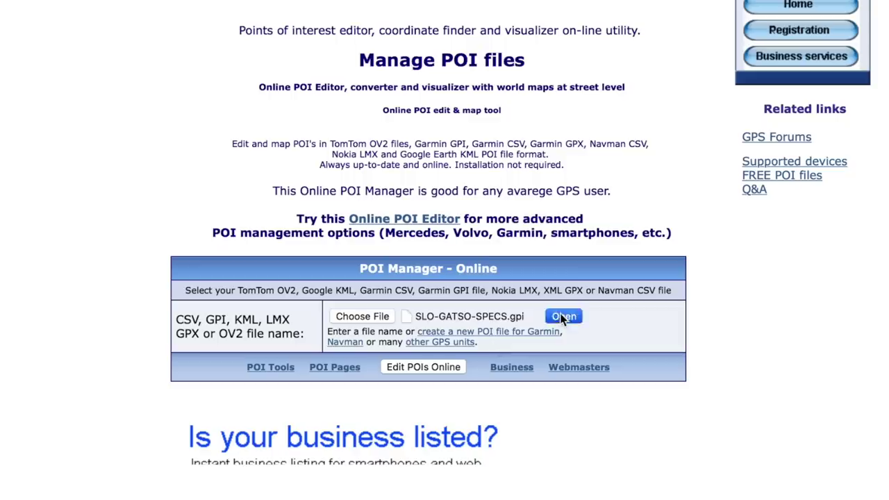
click(562, 317)
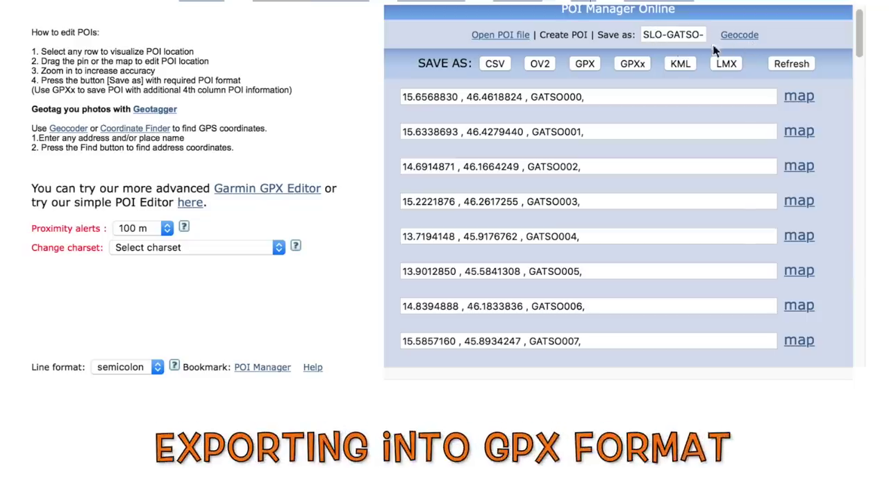
click(581, 64)
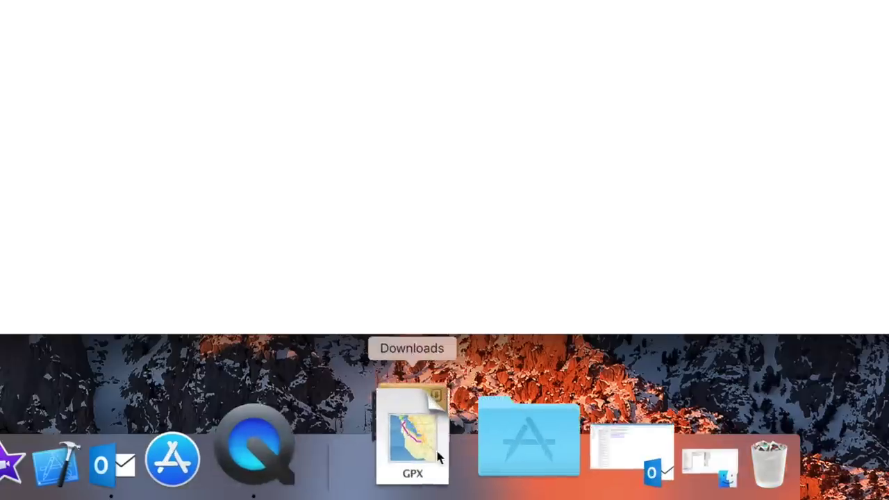
click(609, 485)
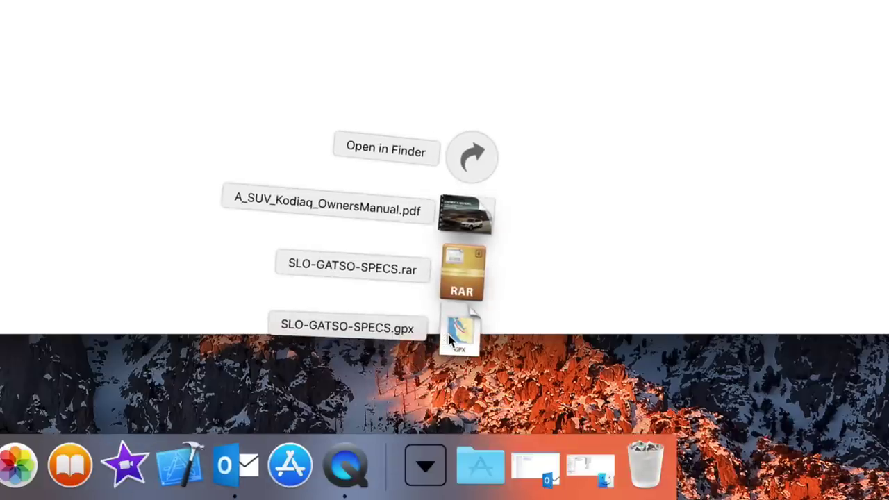
Step: Copy SLO-GATSO-SPECS.gpx from the Downloads stack onto the Desktop
drag(455, 332, 826, 292)
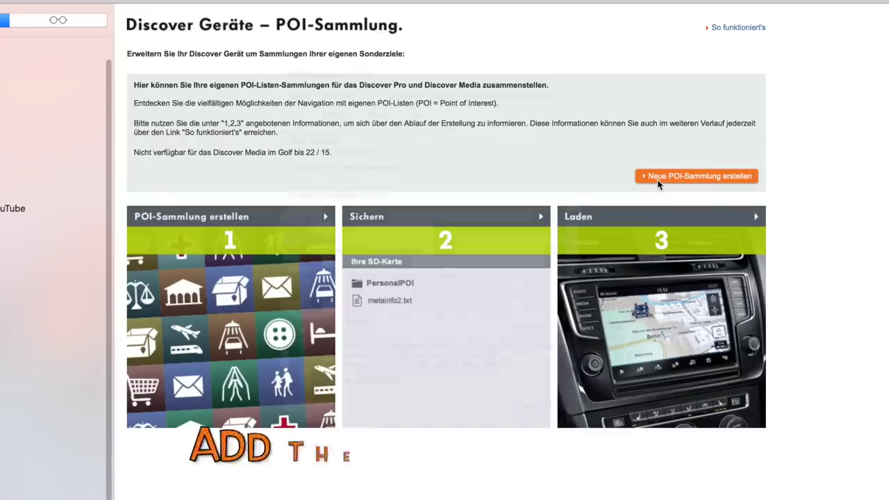
Step: Start a new POI collection using SLO-GATSO-SPECS.gpx as the category file
click(463, 270)
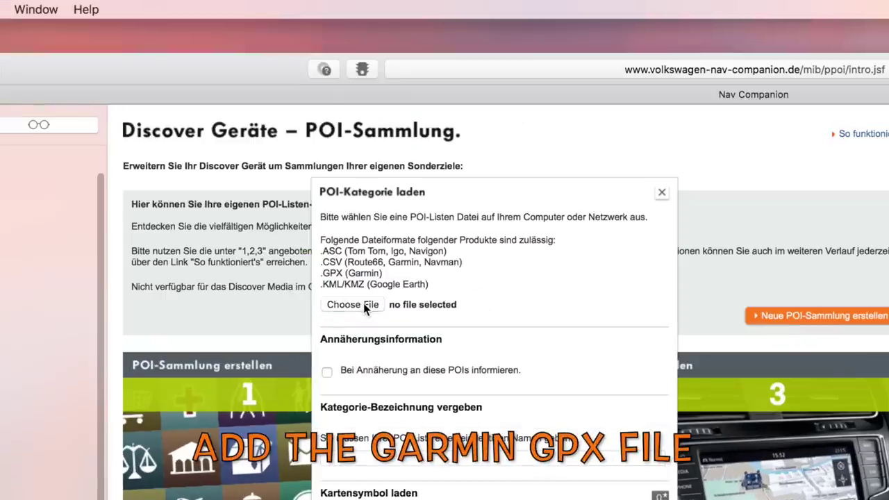
click(363, 306)
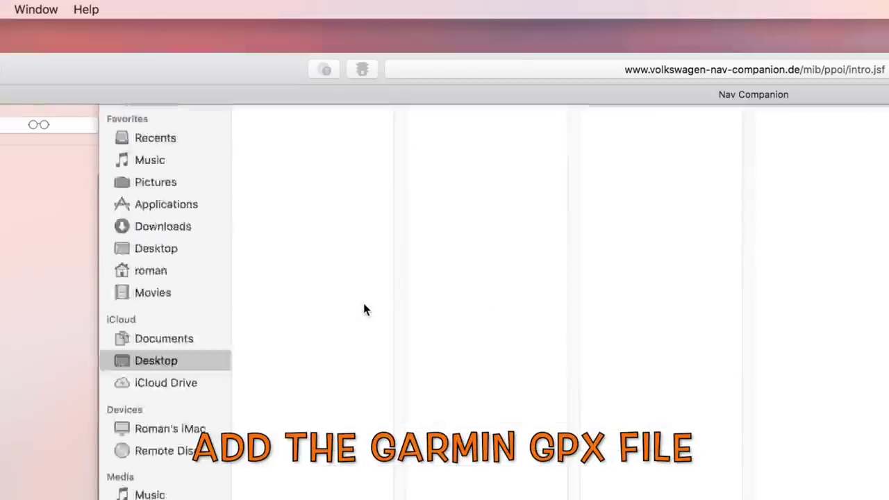
click(341, 202)
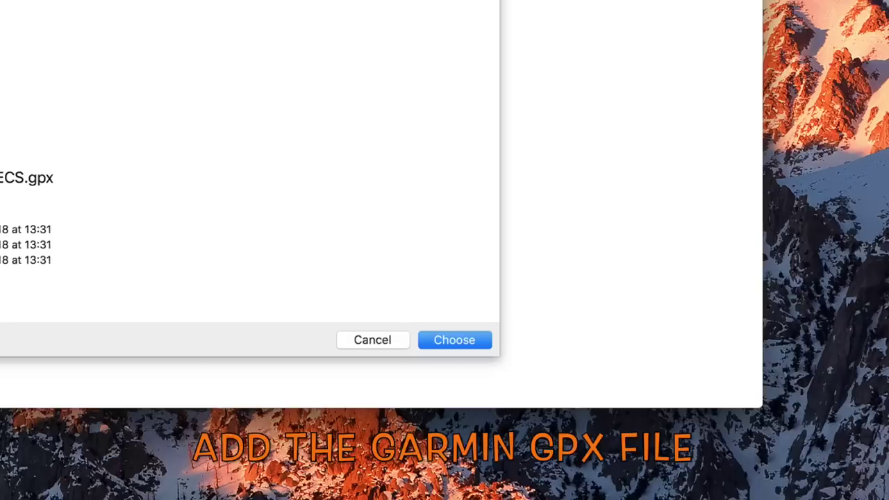
click(455, 339)
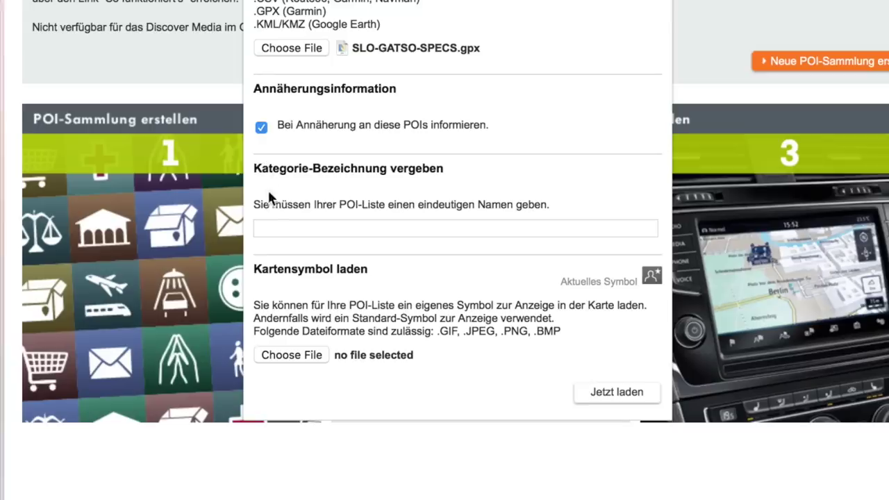
Step: Name the category Speedcams and set speedcam.png as its map icon
click(272, 231)
text(Spee)
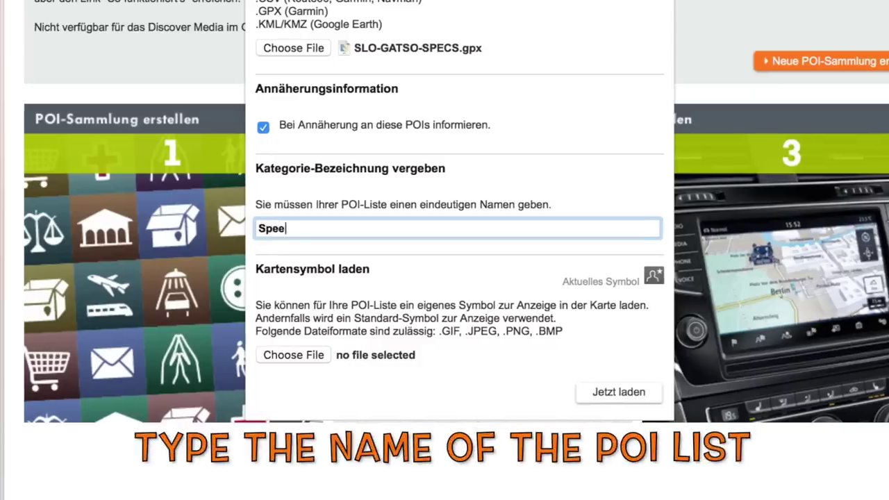
text(dcams)
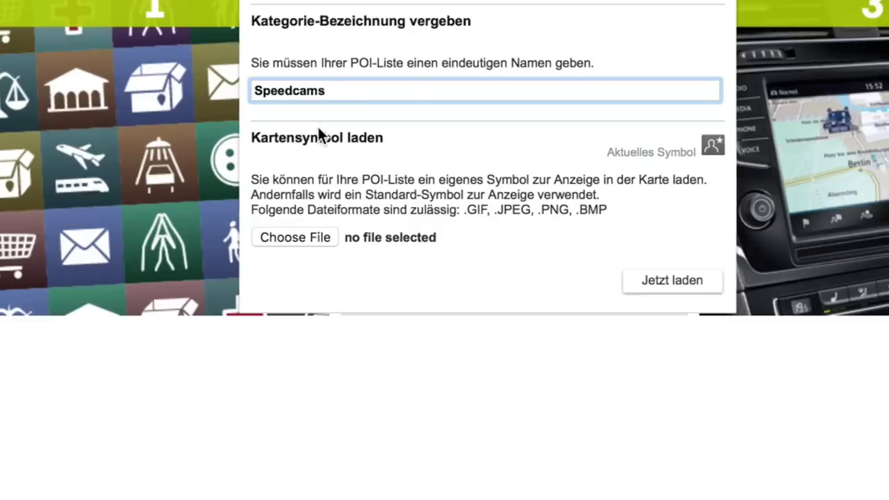
click(293, 234)
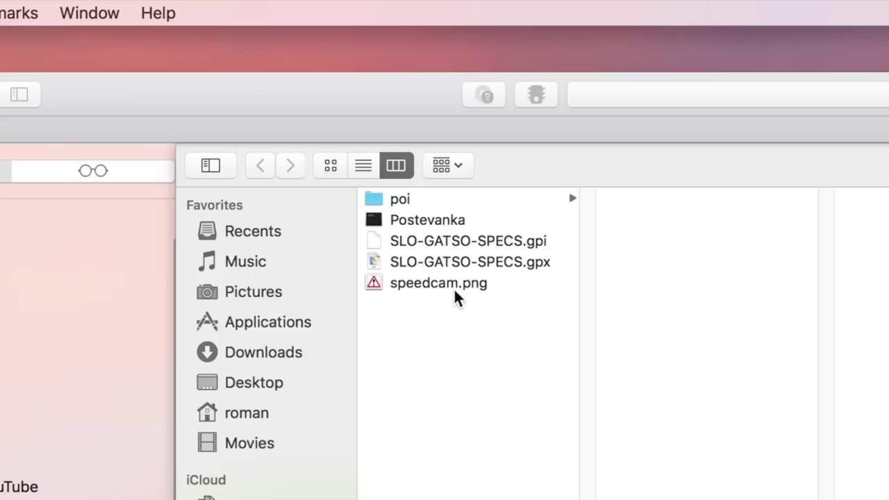
double_click(455, 286)
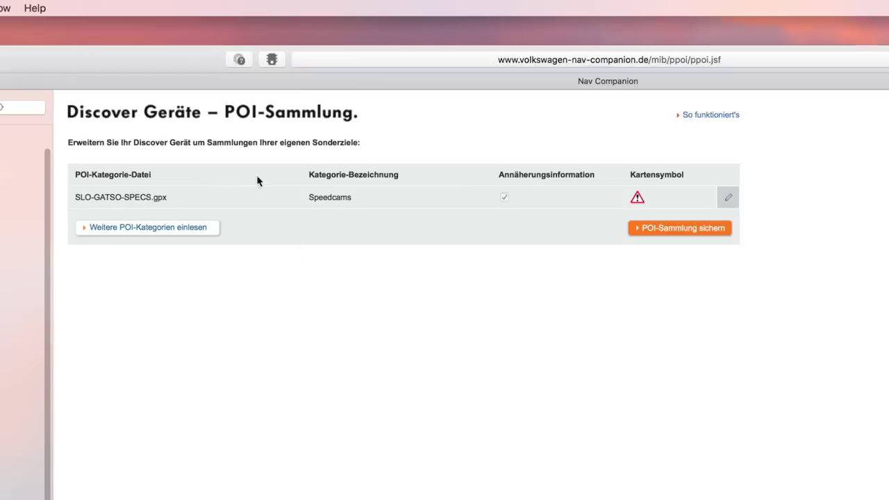
Step: Save the POI collection as Speedcams, accept the SD-card note, and check Downloads
click(664, 235)
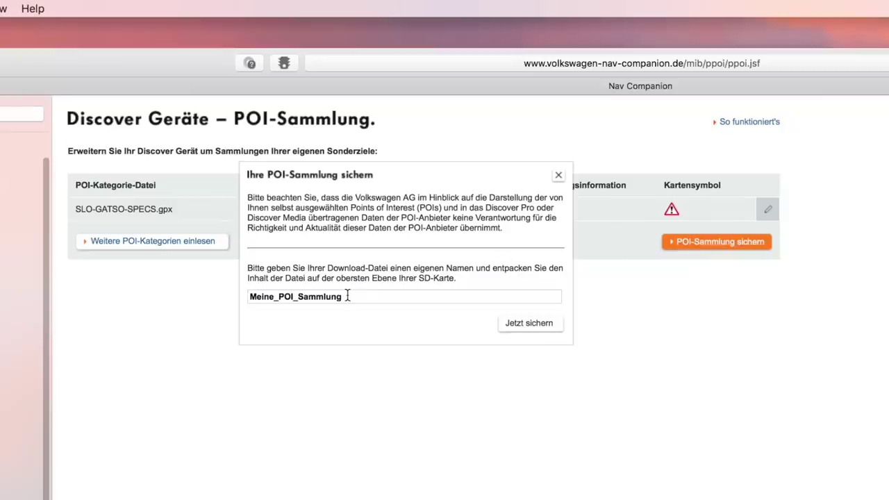
drag(347, 296, 240, 291)
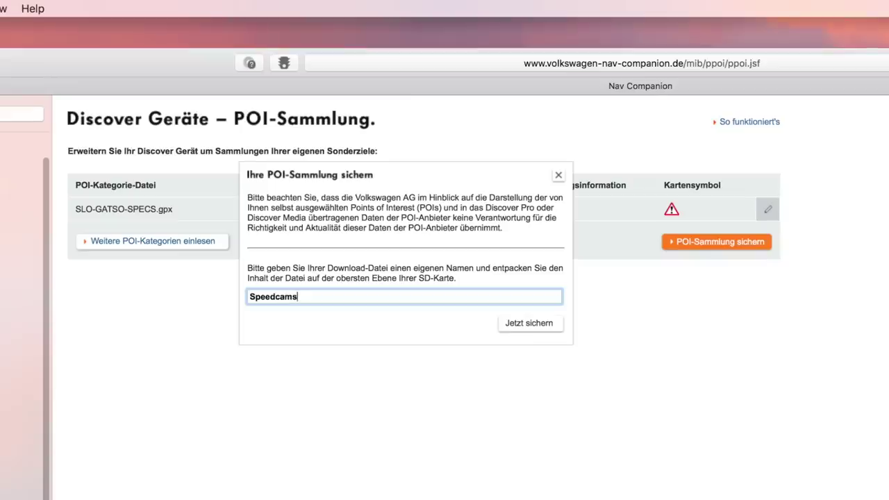
click(526, 323)
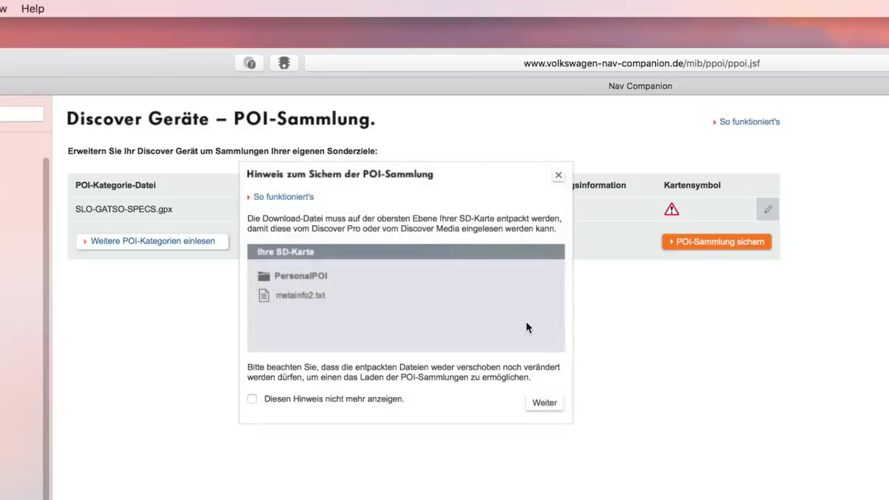
click(542, 404)
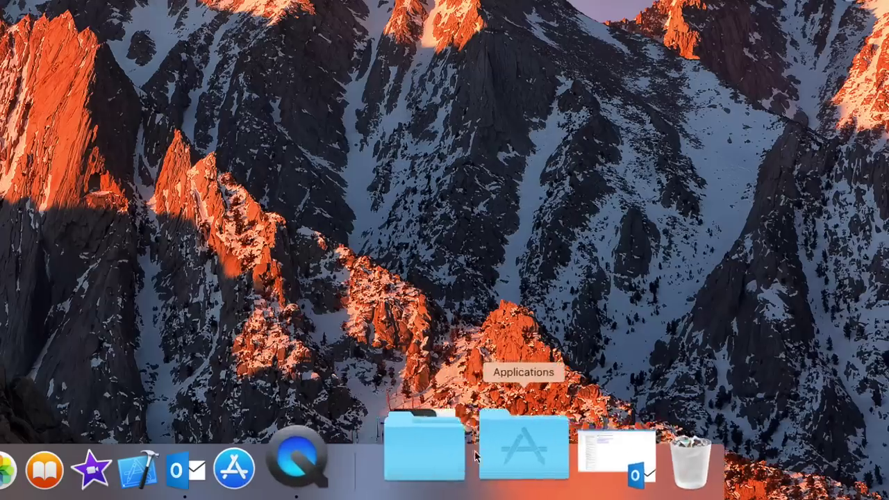
click(449, 447)
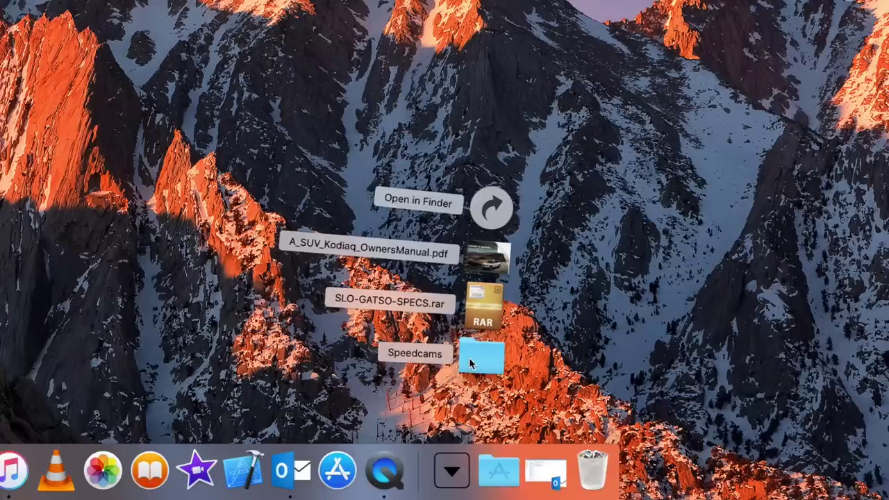
Step: Open the Speedcams folder from the Dock's Downloads stack in Finder
click(470, 362)
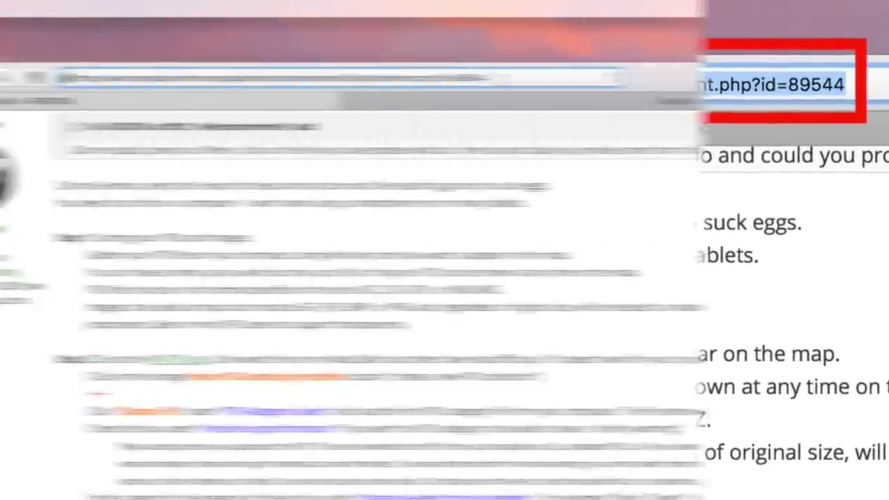
Step: Download metainfo2.txt via the BRISKODA forum attachment link
click(855, 81)
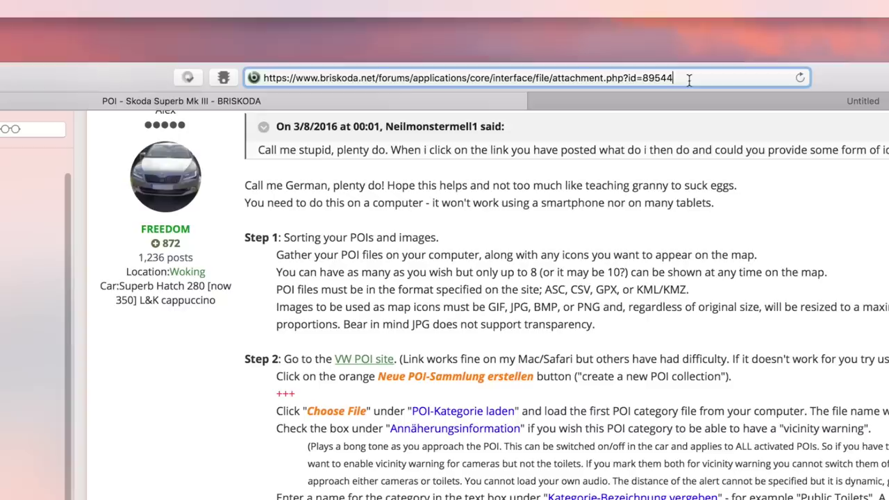